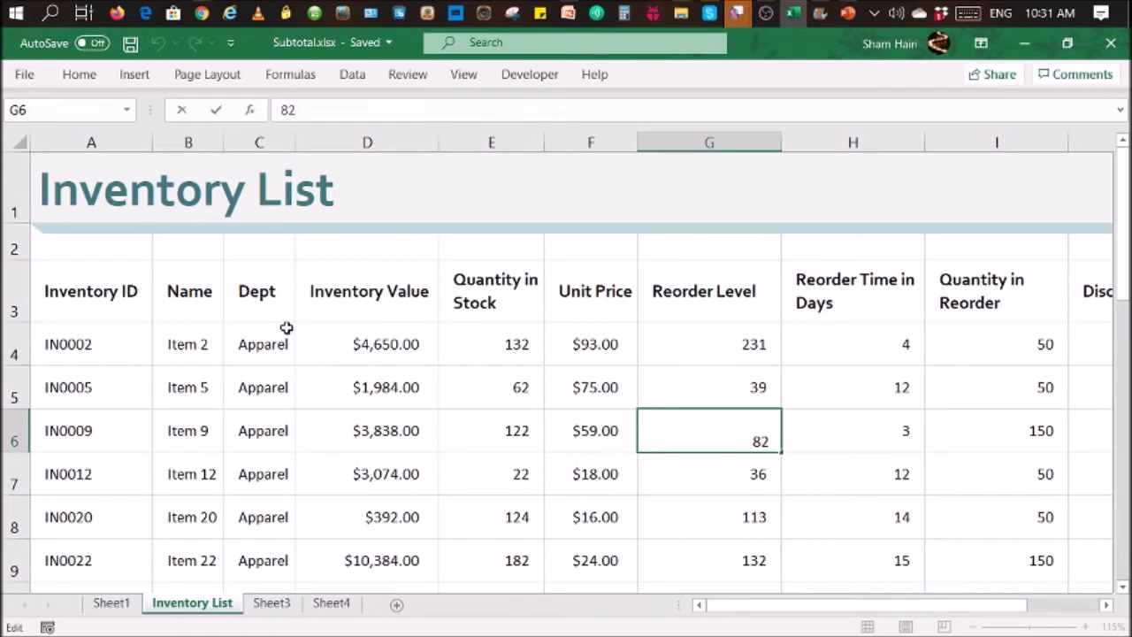
# Look through the Inventory List rows to check how the items are grouped in the Dept column.
pyautogui.scroll(-2, 274, 425)
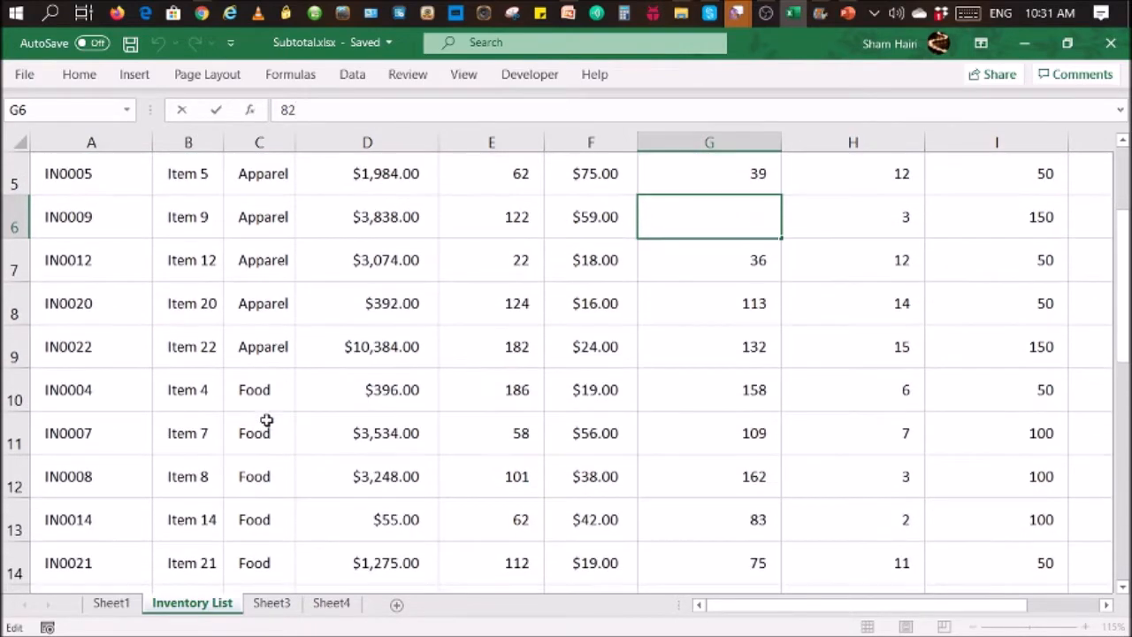
pyautogui.scroll(-1, 310, 425)
pyautogui.scroll(-5, 320, 430)
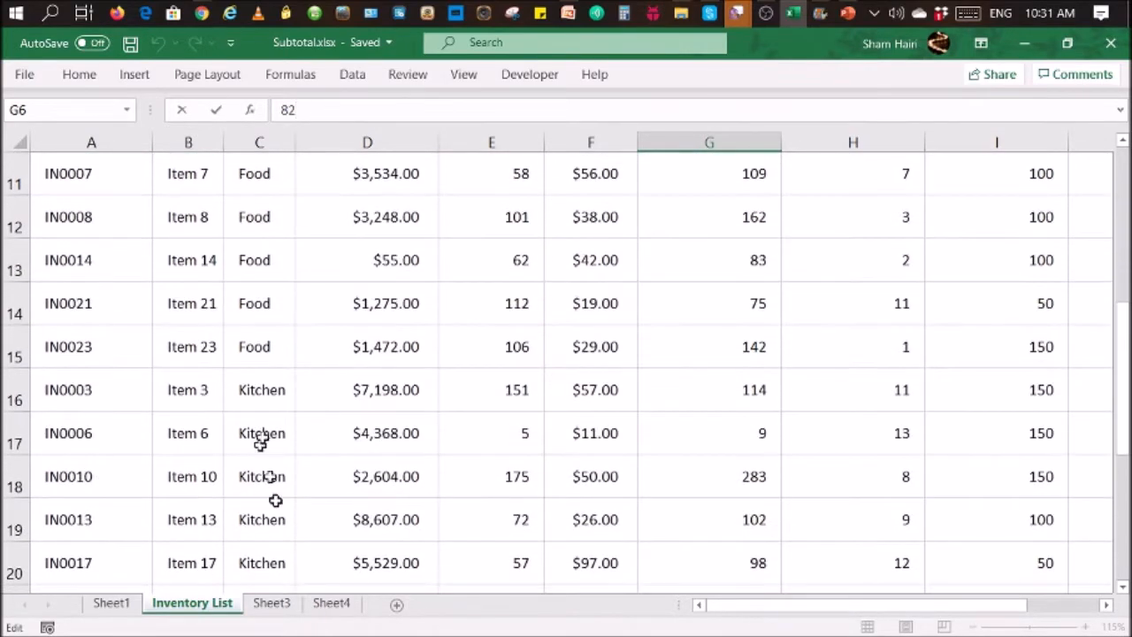
pyautogui.scroll(-2, 354, 434)
pyautogui.scroll(2, 358, 433)
pyautogui.scroll(6, 358, 433)
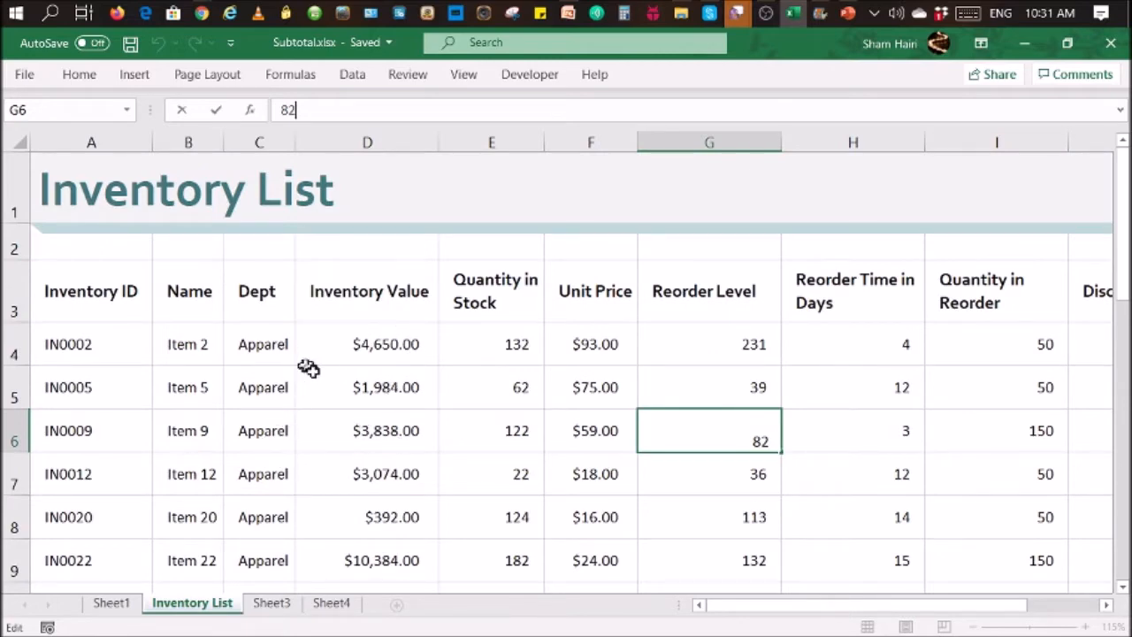
# Read the Subtotal notes on Sheet1 and check the Dept column's sort order back on the Inventory List sheet.
pyautogui.click(112, 603)
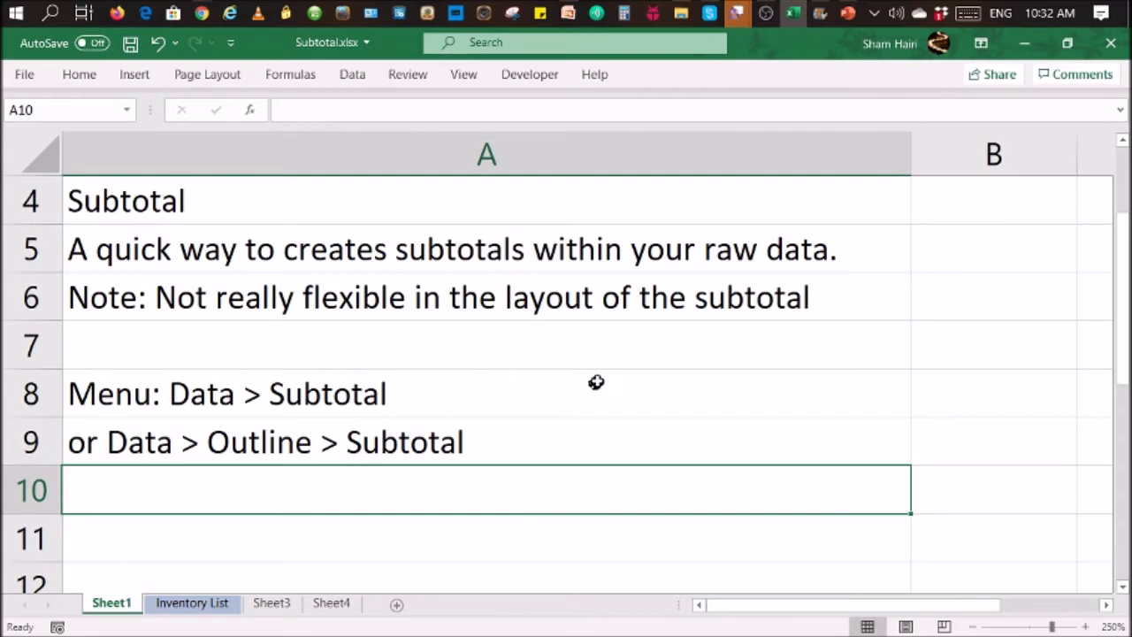
pyautogui.click(191, 603)
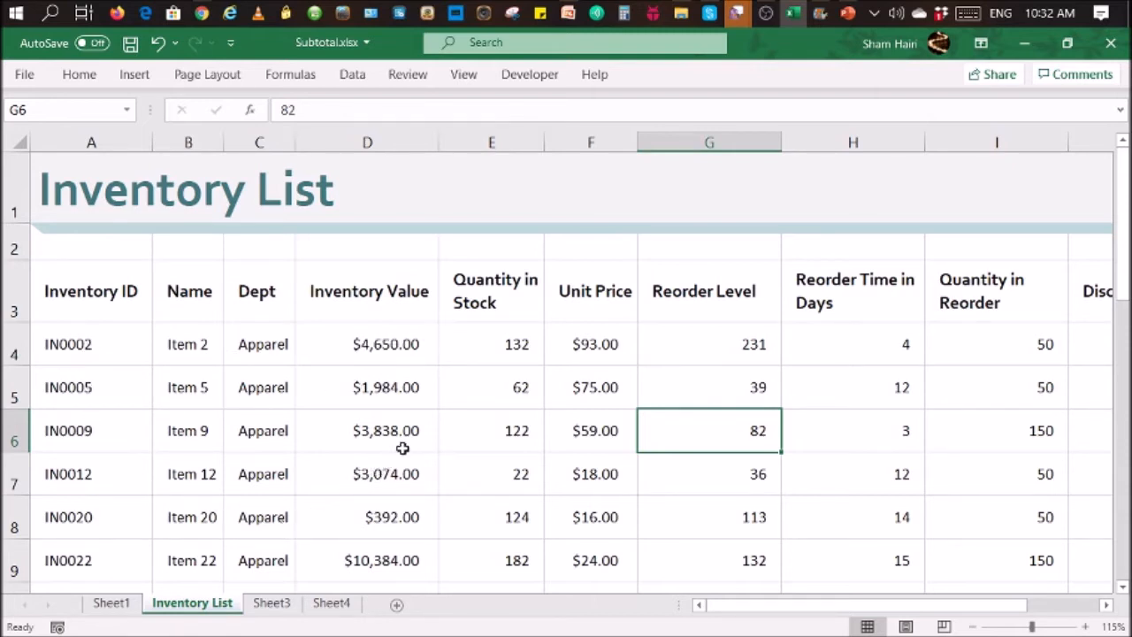
pyautogui.scroll(-1, 281, 376)
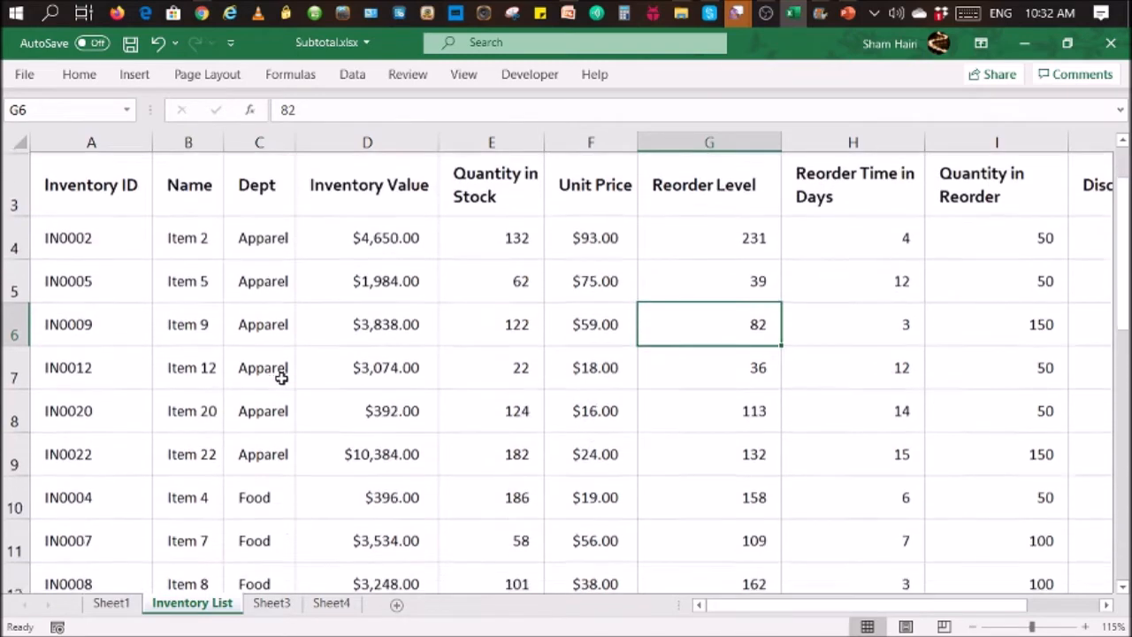
pyautogui.scroll(-1, 281, 376)
pyautogui.scroll(2, 281, 413)
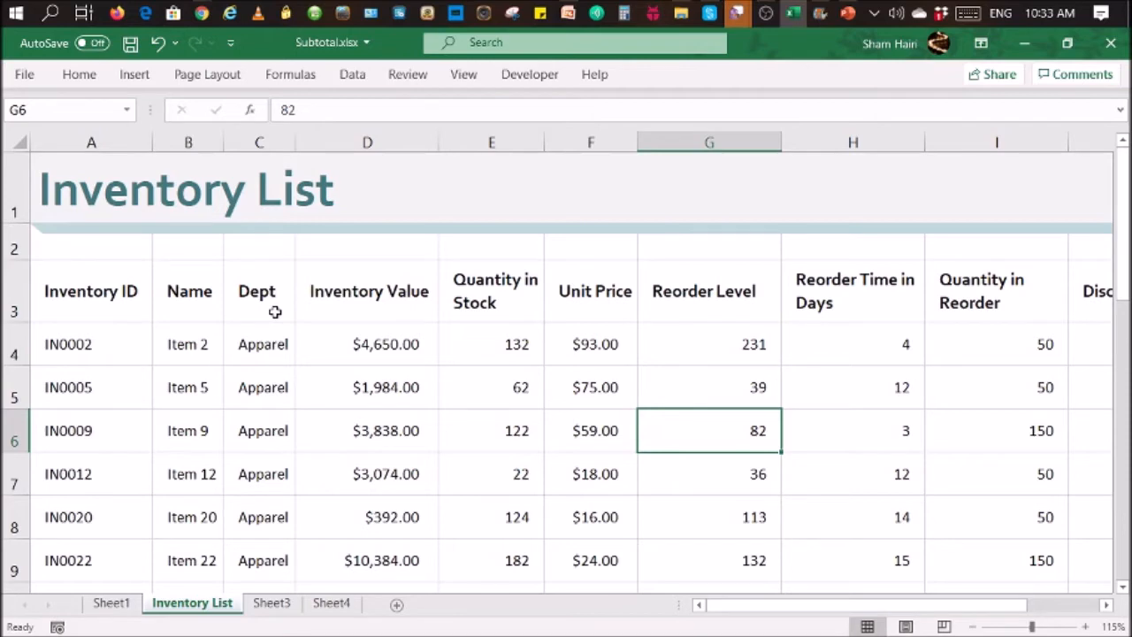
pyautogui.scroll(-2, 277, 371)
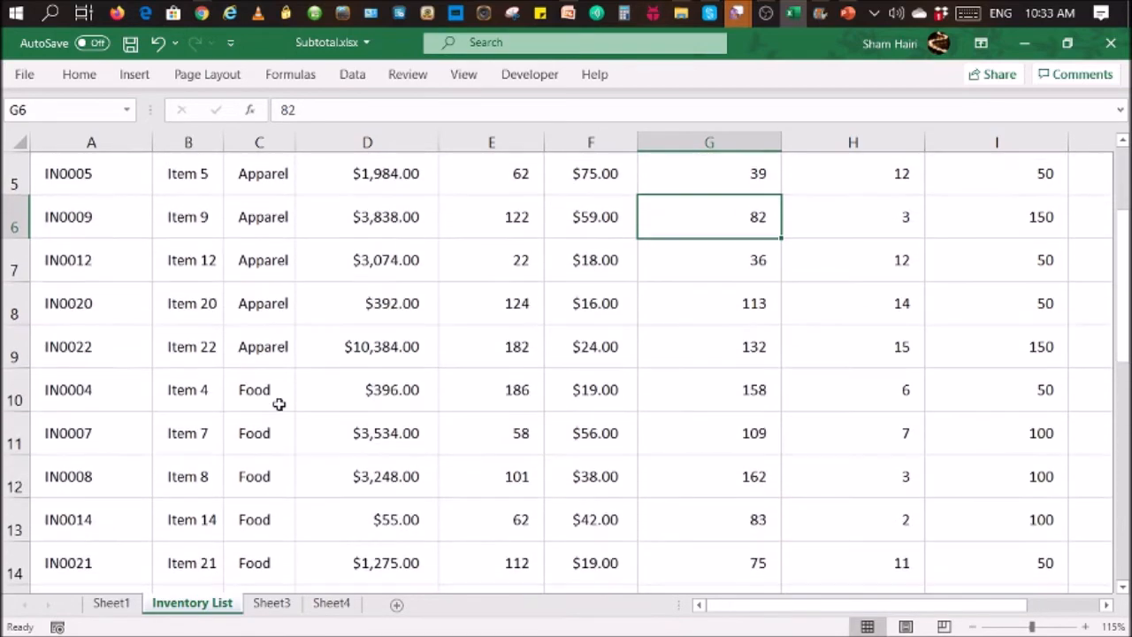
pyautogui.scroll(2, 278, 404)
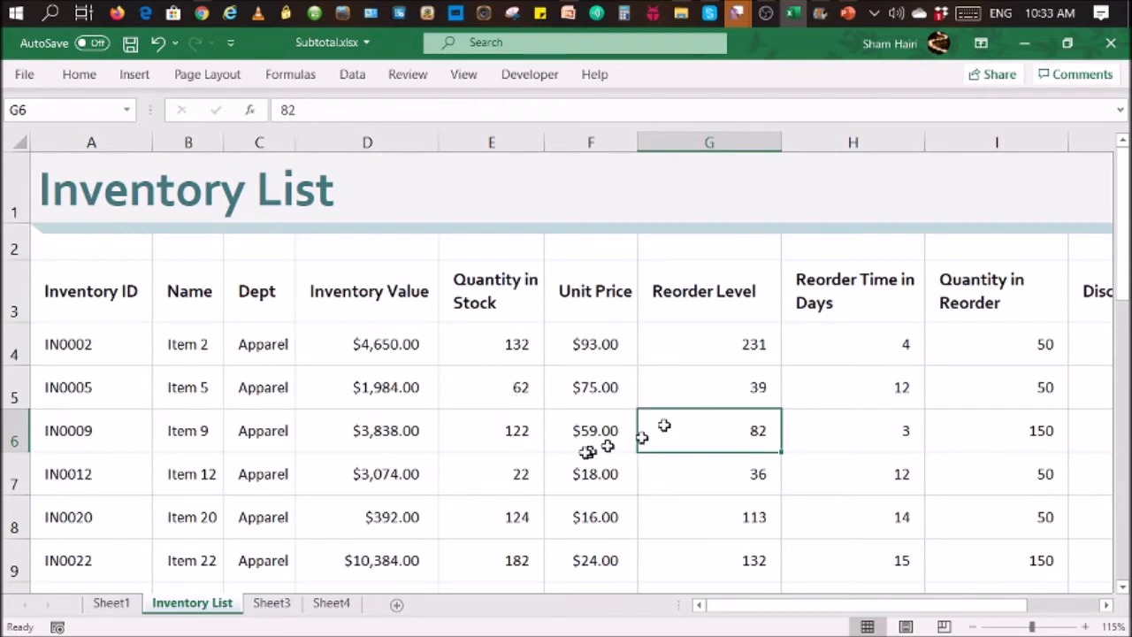
# Start the Subtotal command on the inventory table and group it at each change in Dept.
pyautogui.click(503, 478)
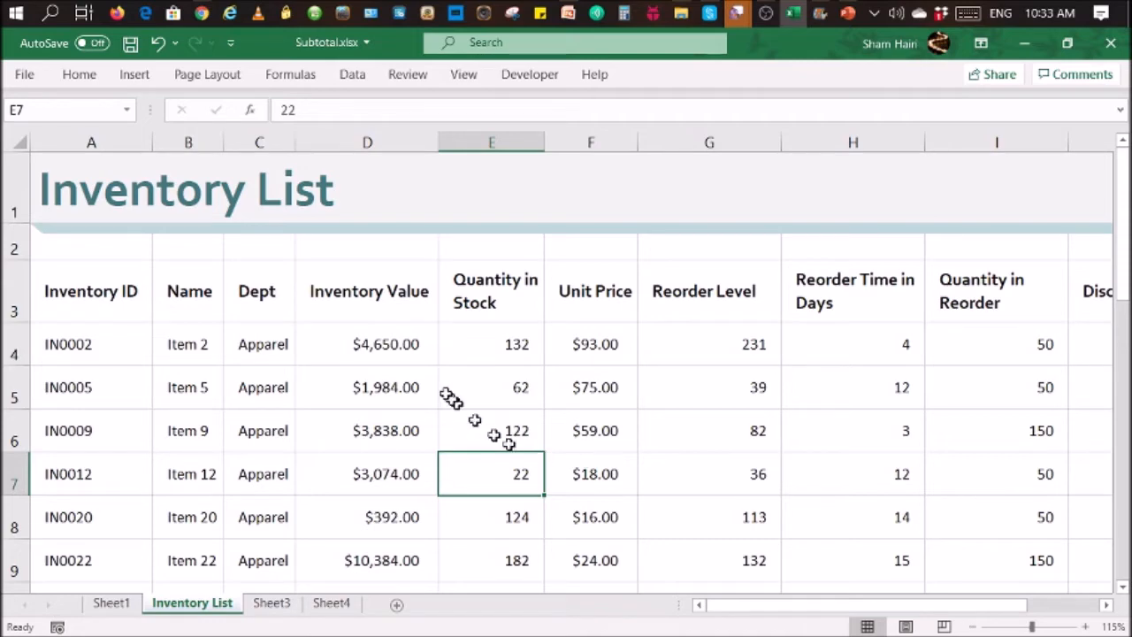
pyautogui.click(353, 74)
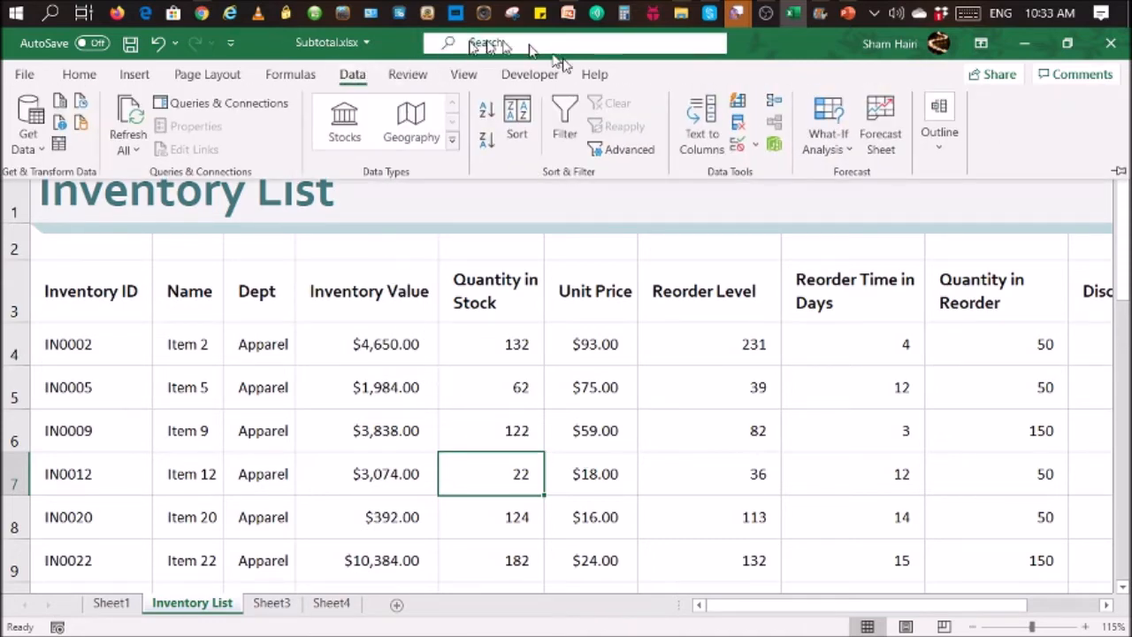
pyautogui.click(949, 130)
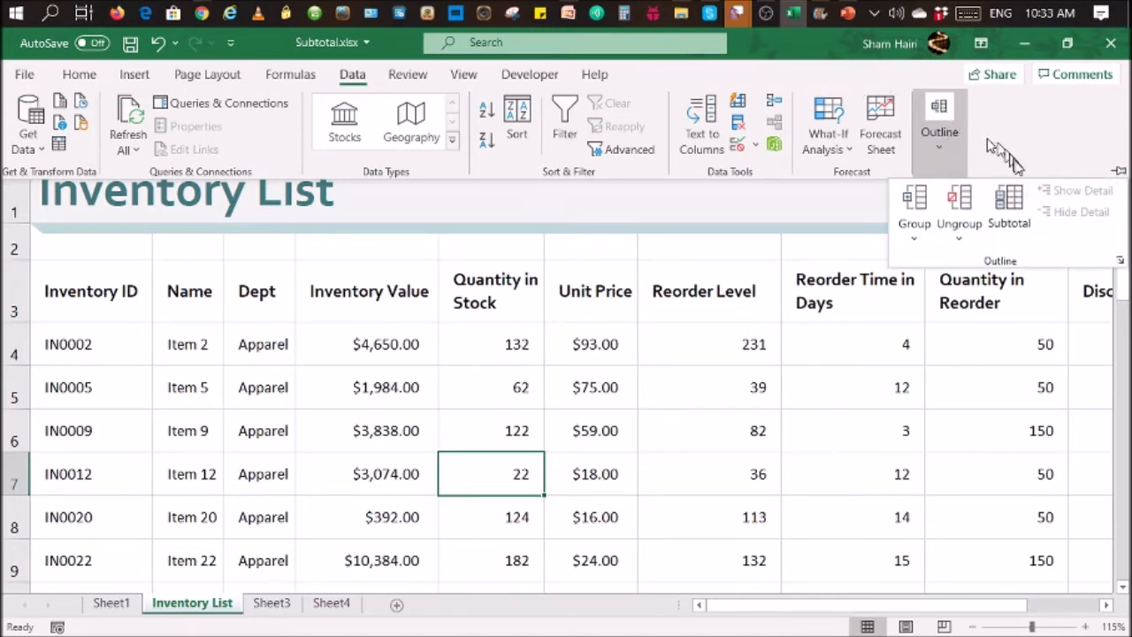
pyautogui.click(1010, 226)
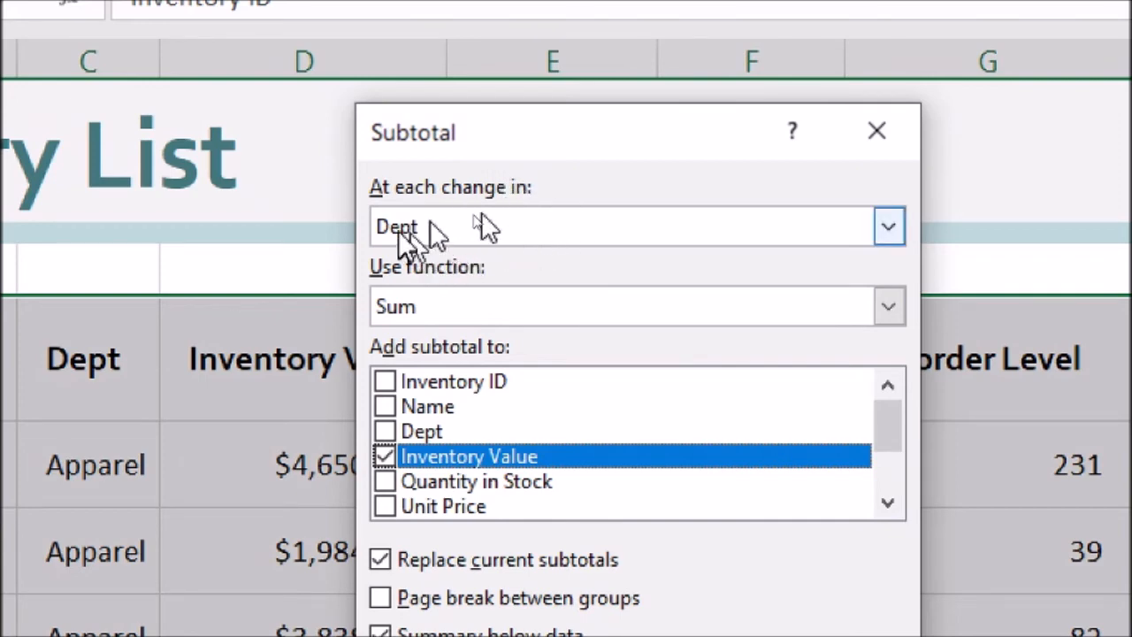
pyautogui.click(666, 230)
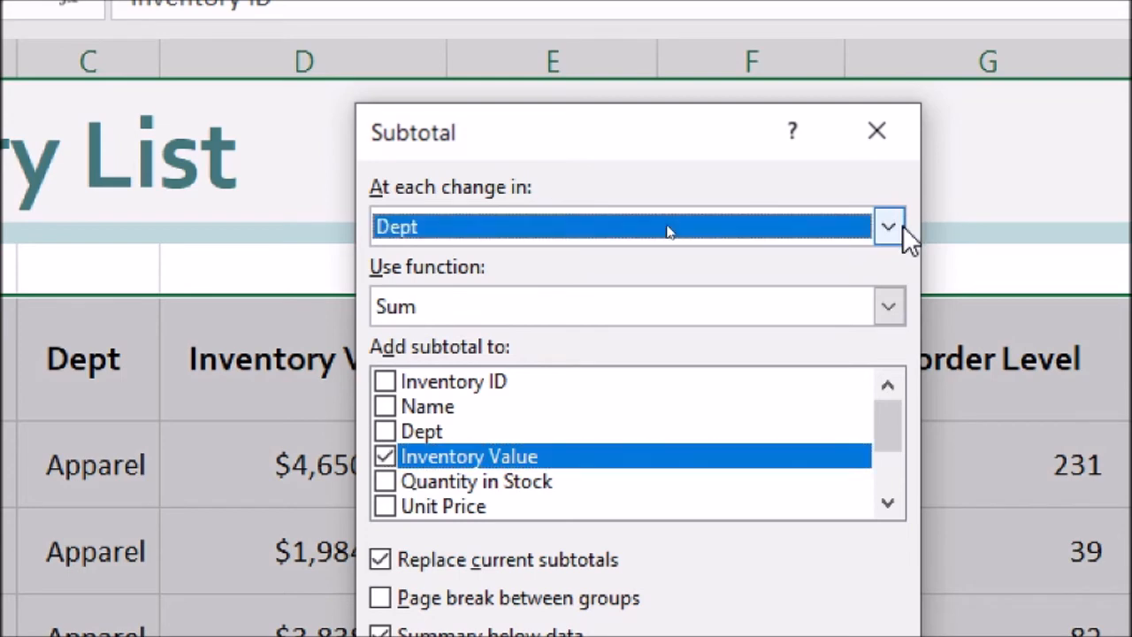
pyautogui.click(900, 226)
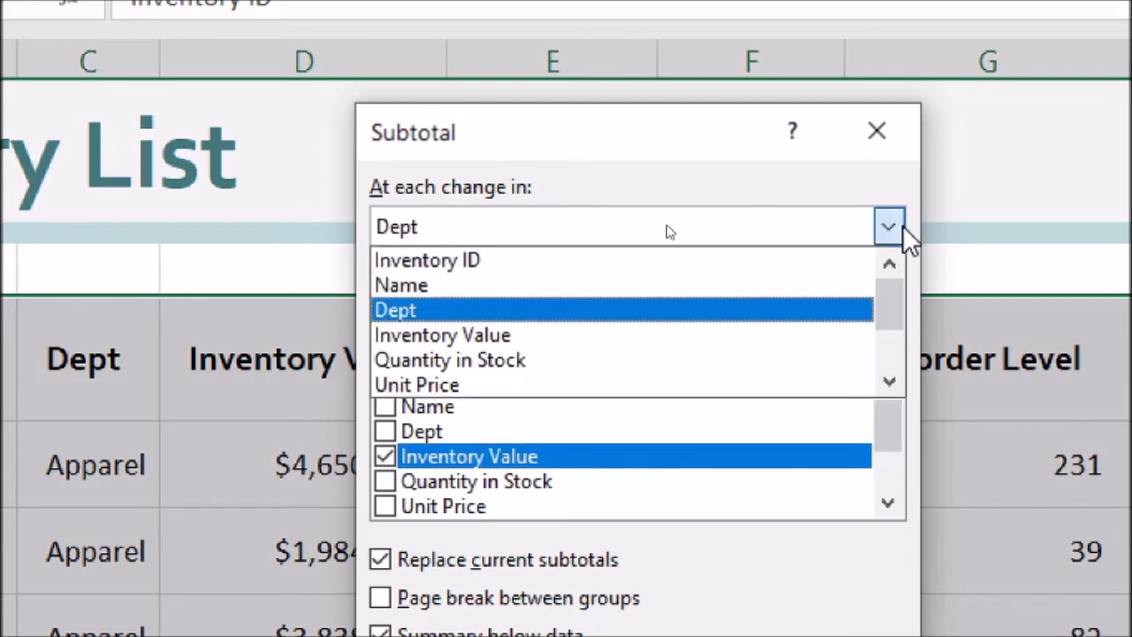
pyautogui.click(438, 310)
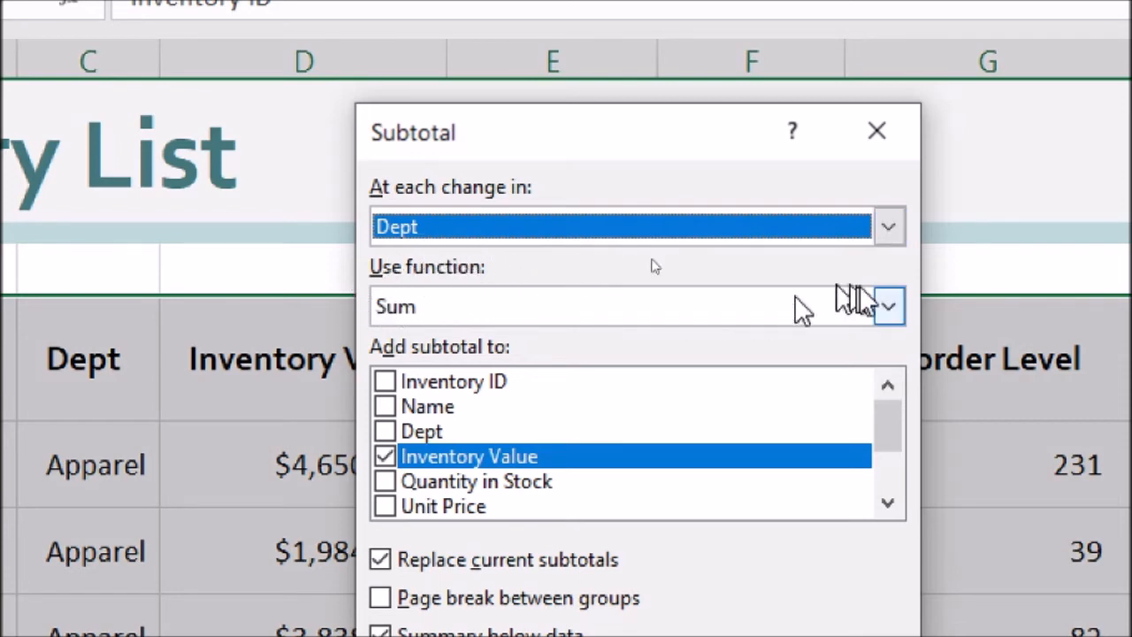
# Use the Sum function on Inventory Value only, leaving Unit Price out, and create the subtotals.
pyautogui.click(889, 309)
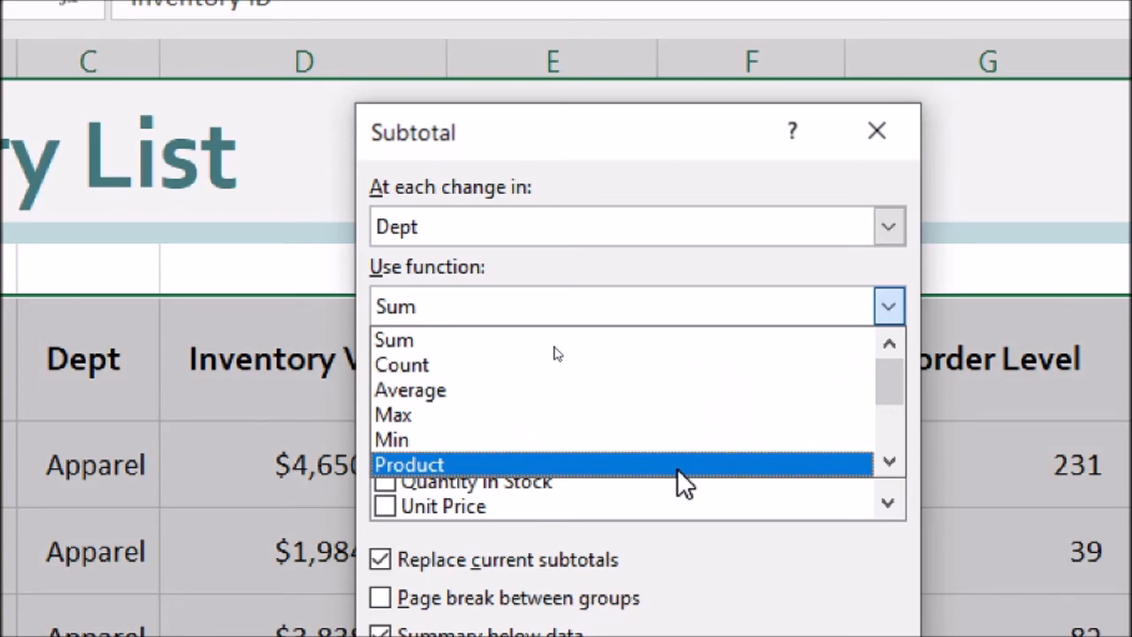
pyautogui.click(691, 338)
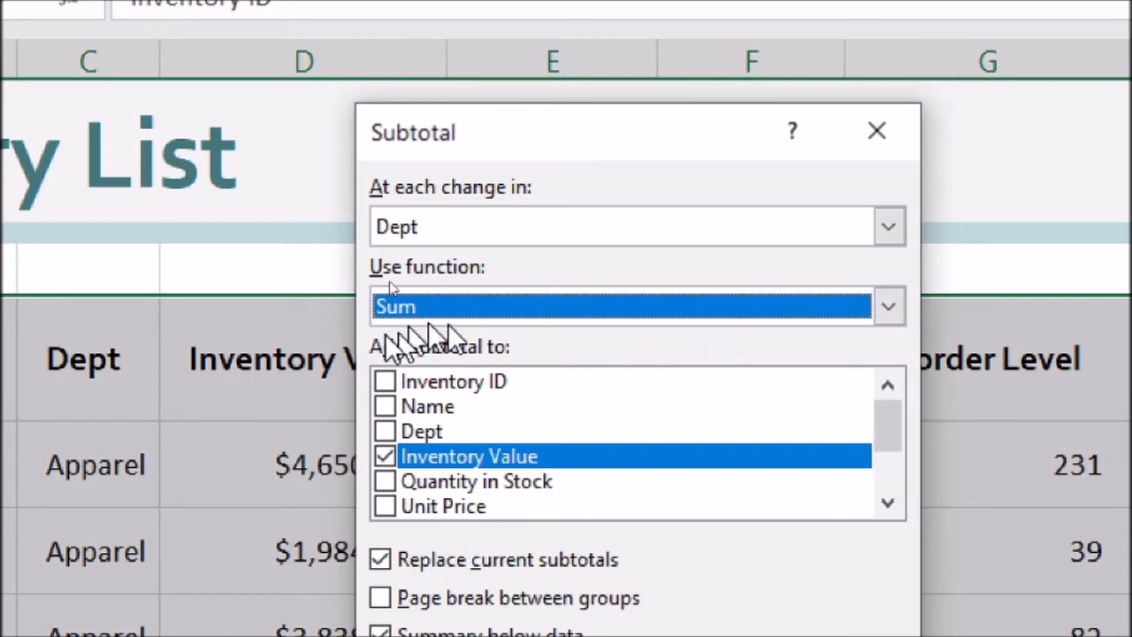
pyautogui.click(386, 459)
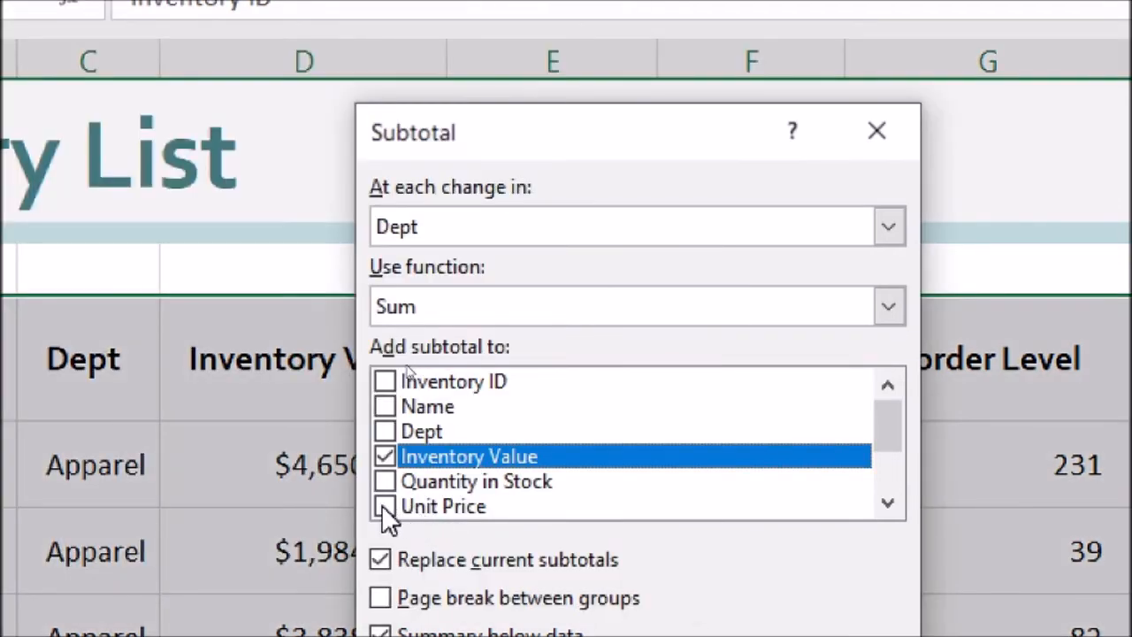
pyautogui.click(383, 506)
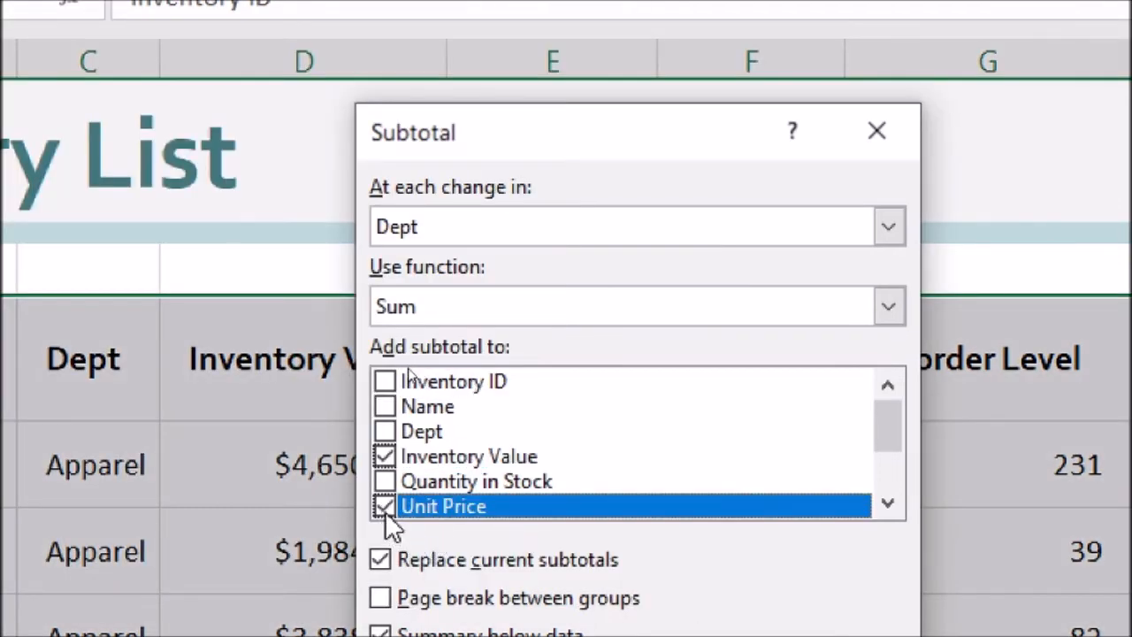
pyautogui.click(385, 506)
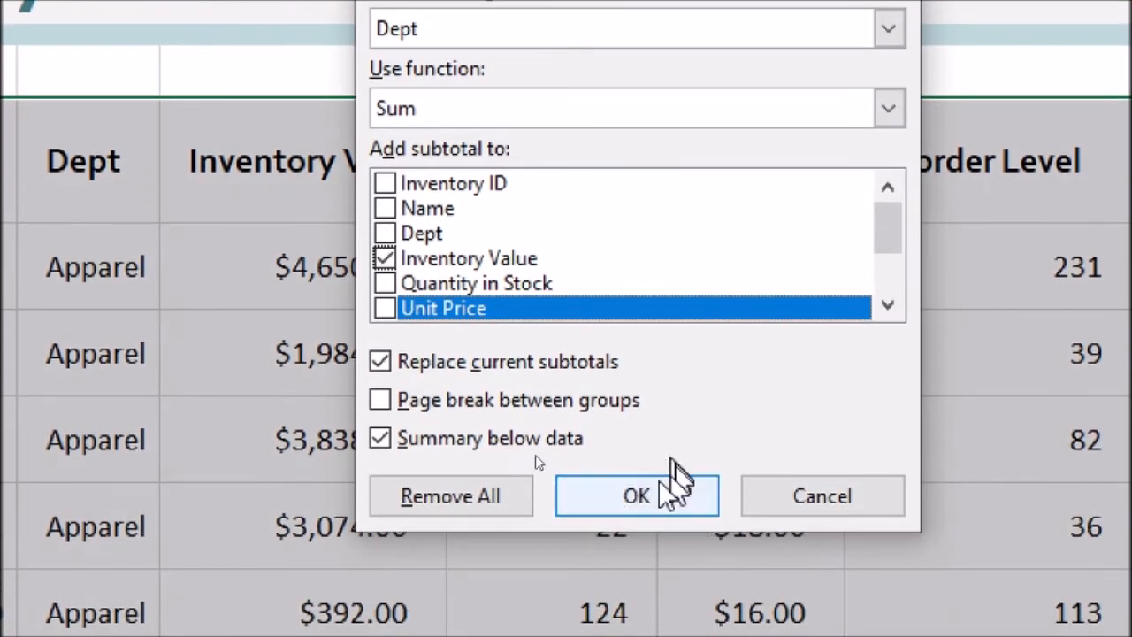
pyautogui.click(639, 497)
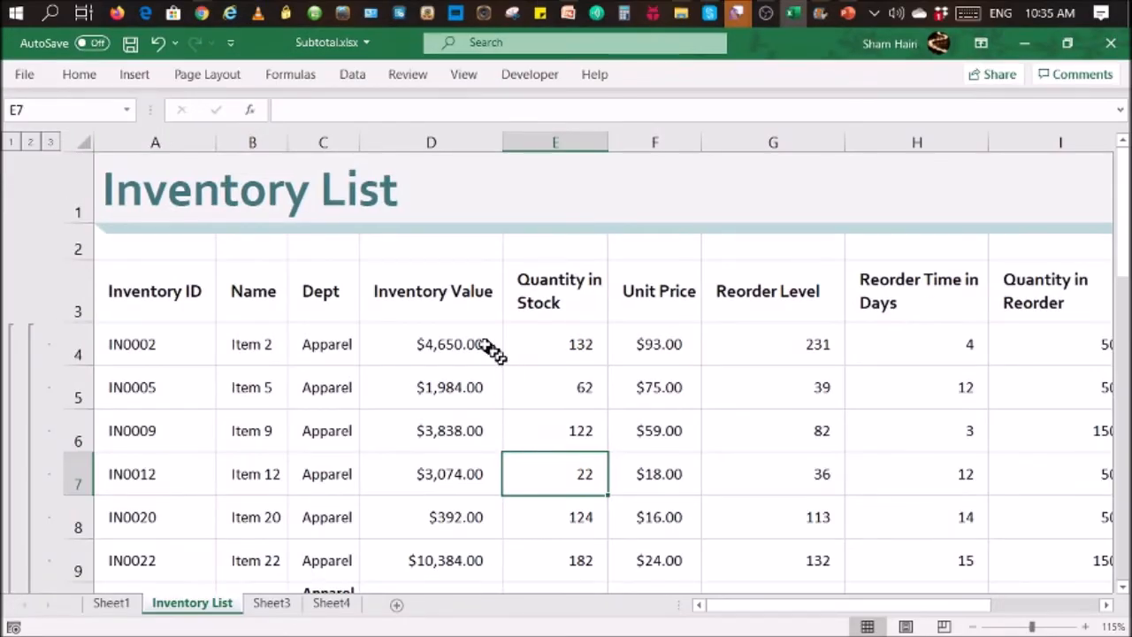
# Examine the department subtotals, selecting the Dept and Inventory Value cells of the Apparel and Food groups for comparison.
pyautogui.moveTo(336, 349); pyautogui.dragTo(453, 559)
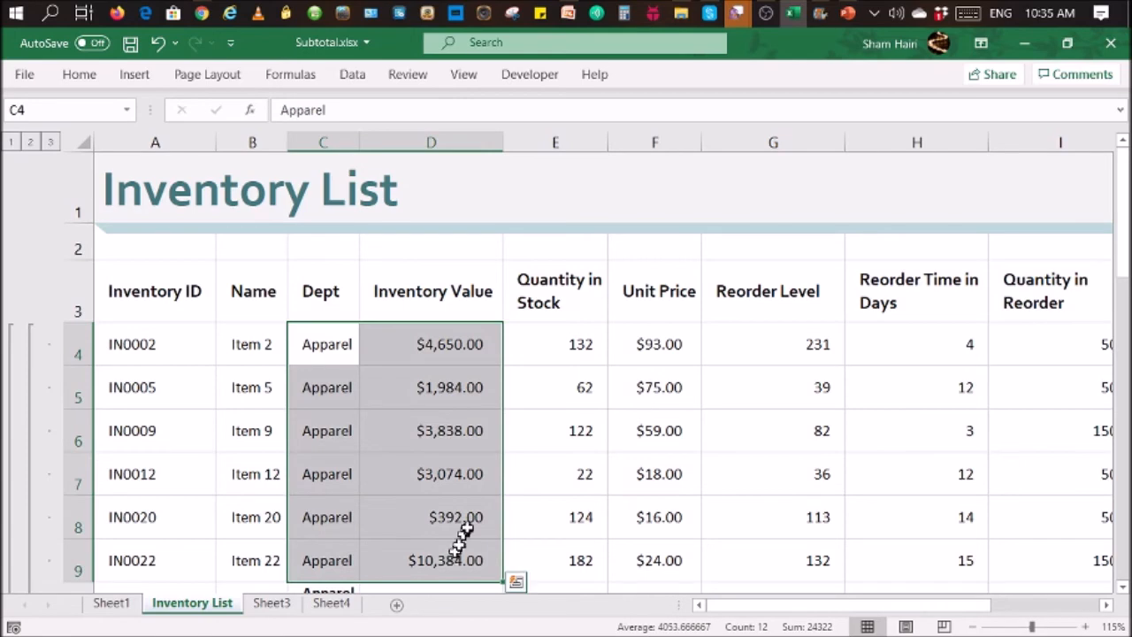
pyautogui.scroll(-2, 460, 535)
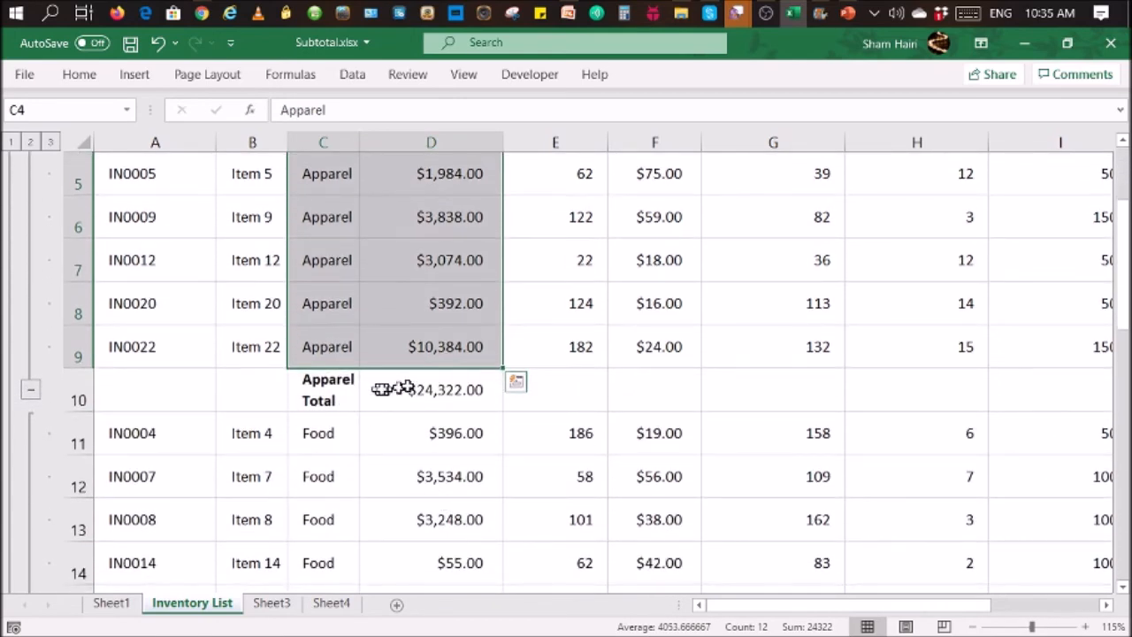
pyautogui.scroll(2, 486, 376)
pyautogui.scroll(-2, 478, 390)
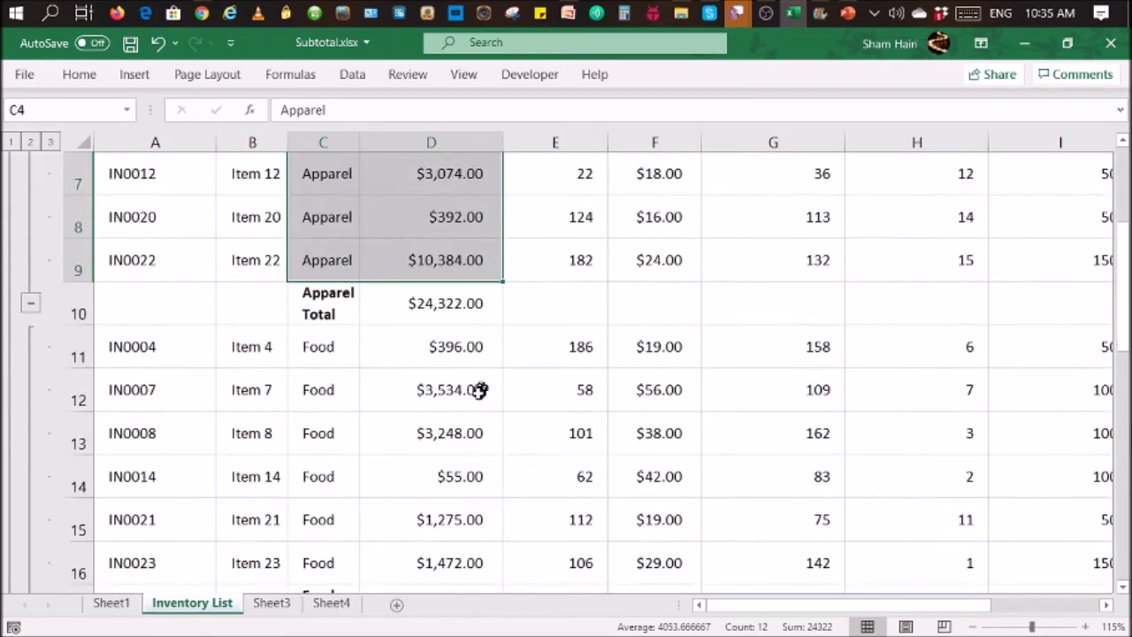
pyautogui.scroll(-1, 478, 390)
pyautogui.moveTo(328, 265); pyautogui.dragTo(428, 484)
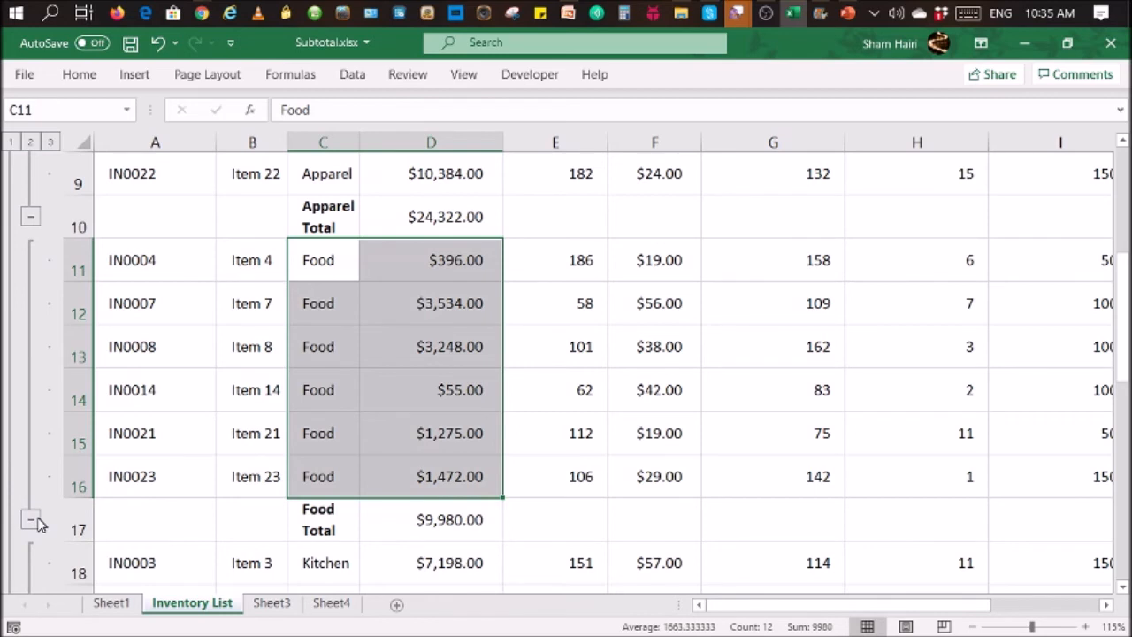
pyautogui.click(440, 356)
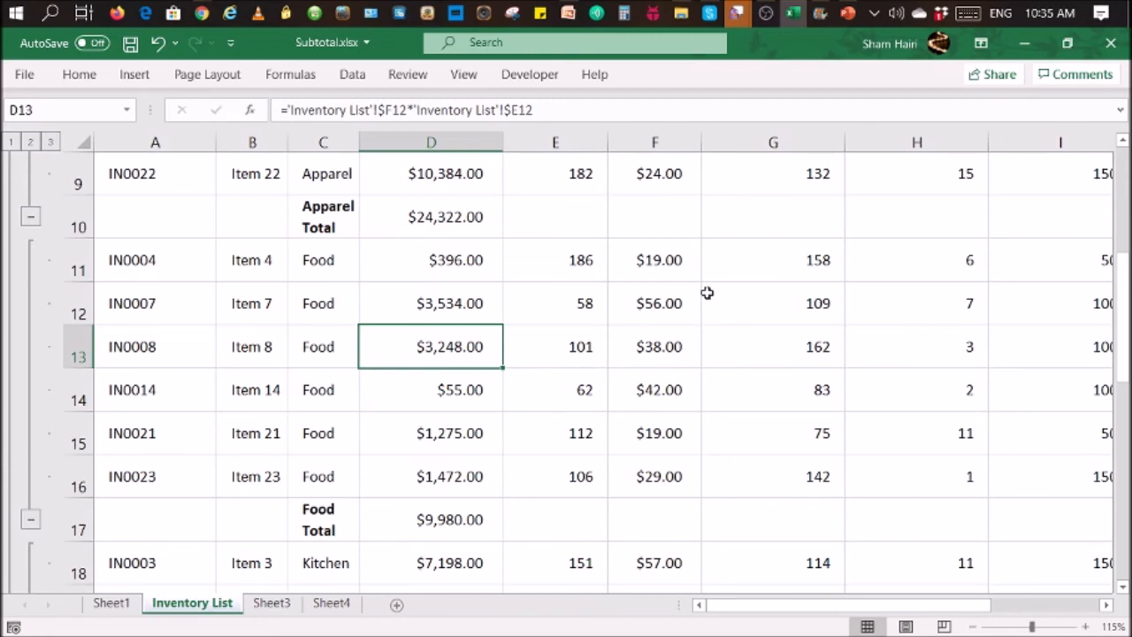
pyautogui.scroll(-4, 708, 293)
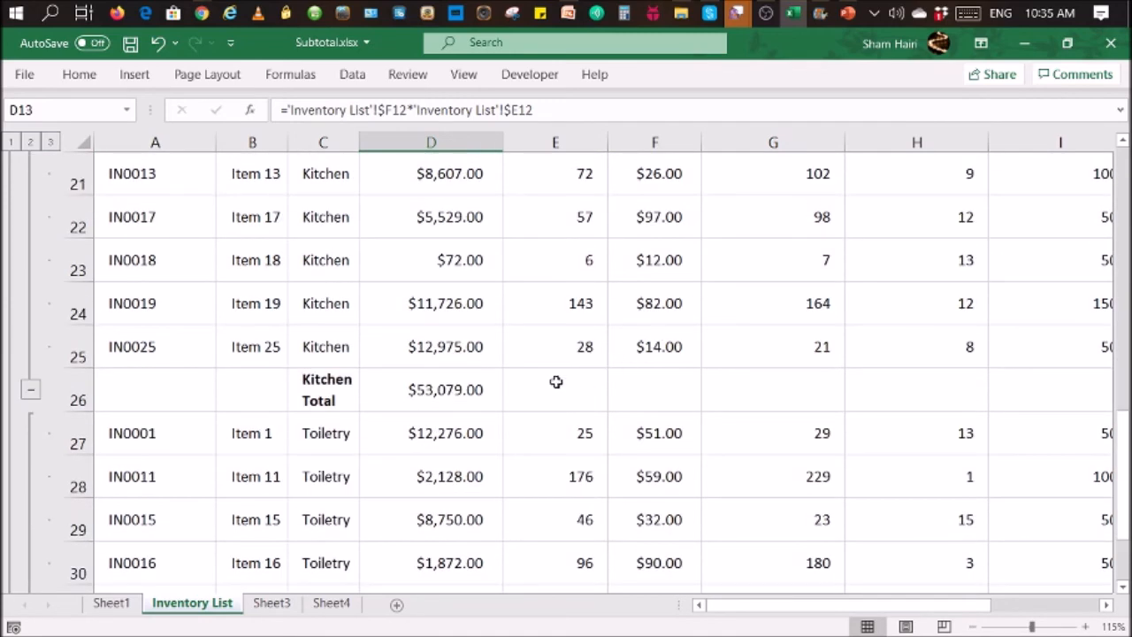
pyautogui.scroll(7, 556, 381)
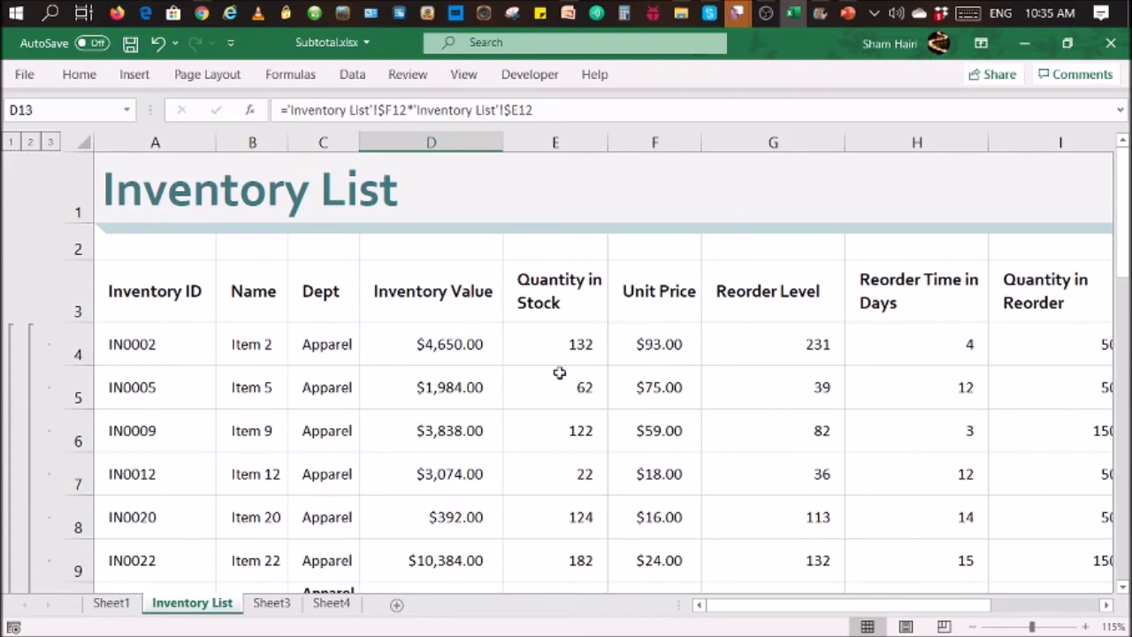
# Collapse the Apparel and Food groups and reduce the outline to level 2, showing only department and grand totals.
pyautogui.scroll(-2, 27, 389)
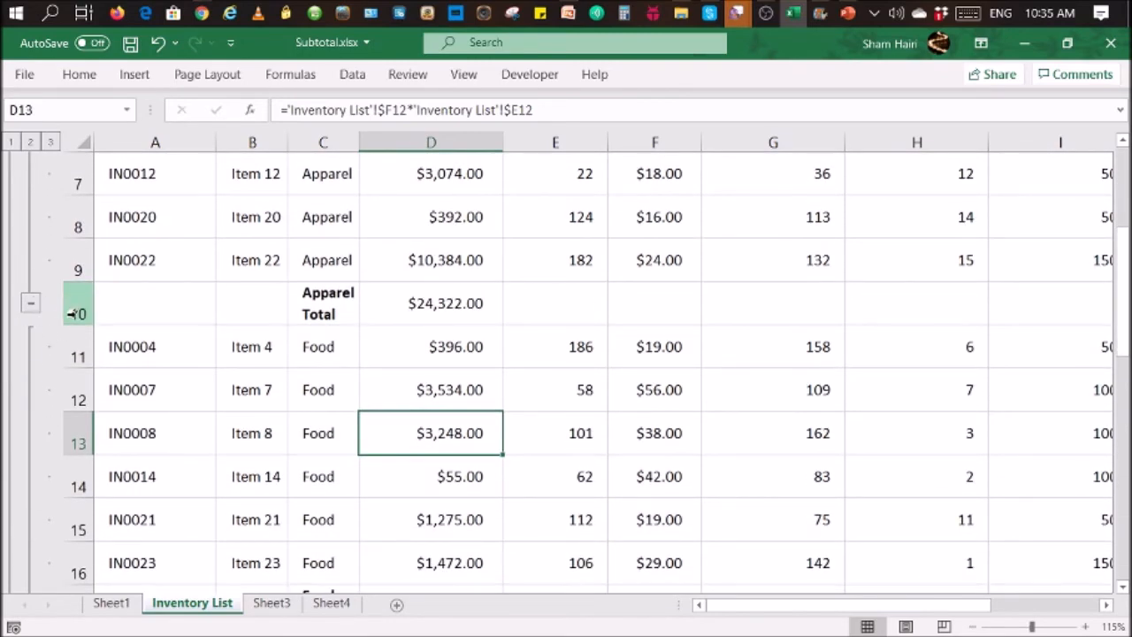
pyautogui.click(30, 306)
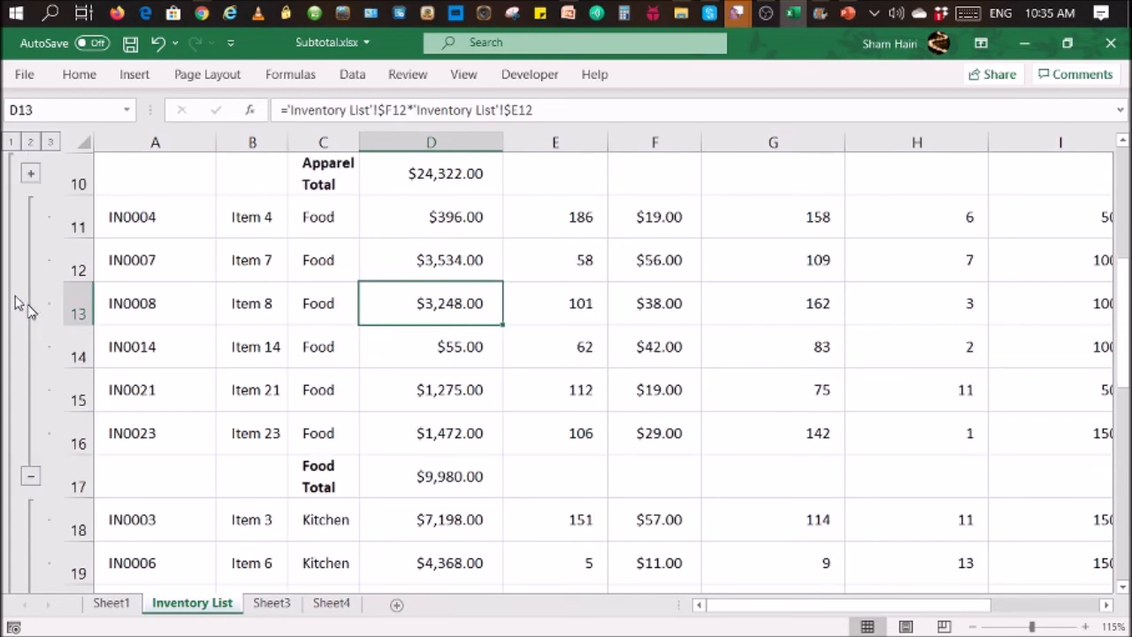
pyautogui.click(27, 479)
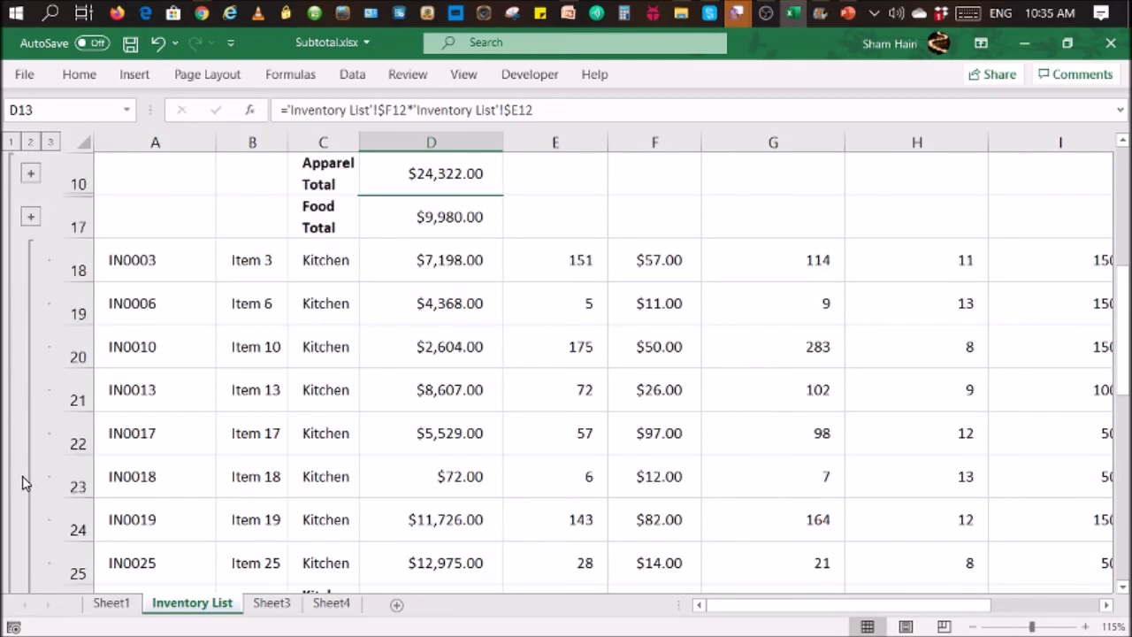
pyautogui.click(30, 143)
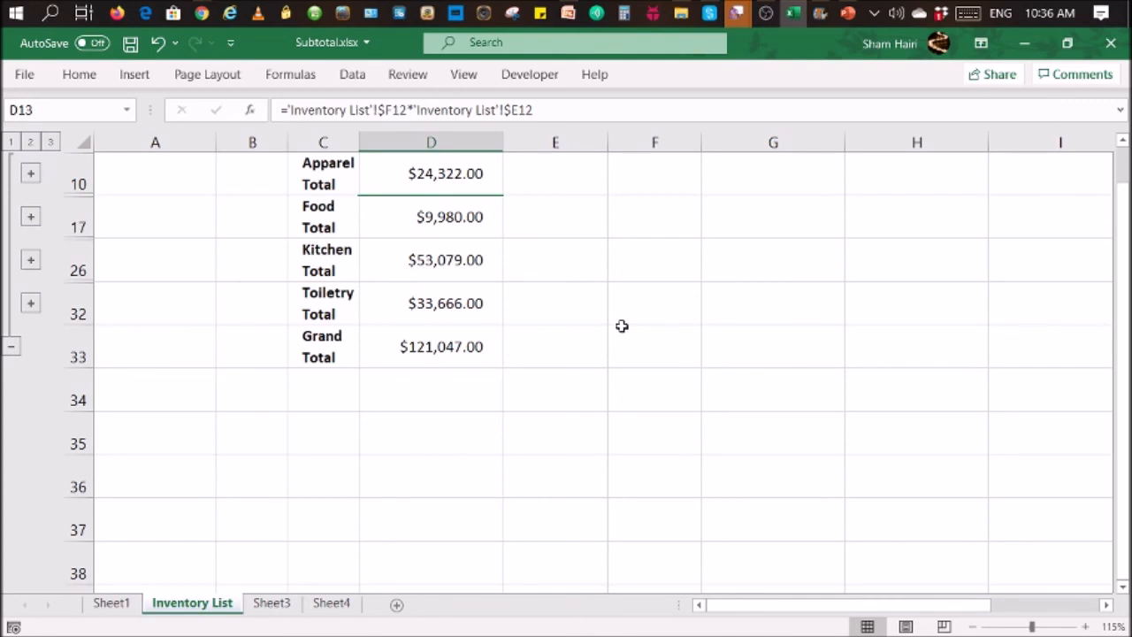
pyautogui.scroll(1, 619, 327)
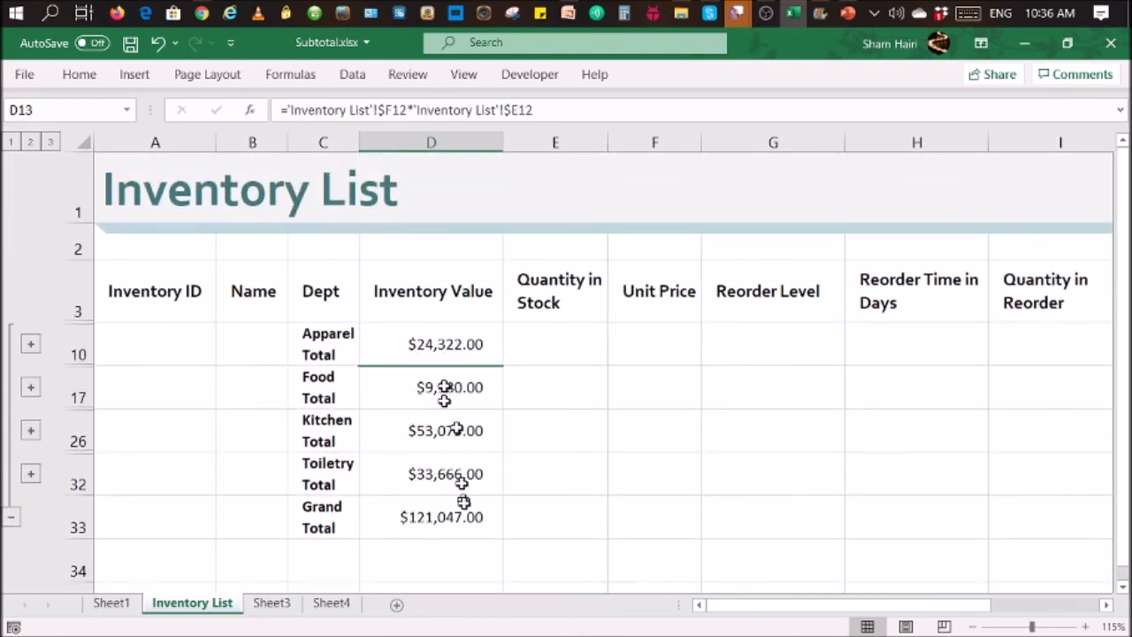
pyautogui.click(579, 348)
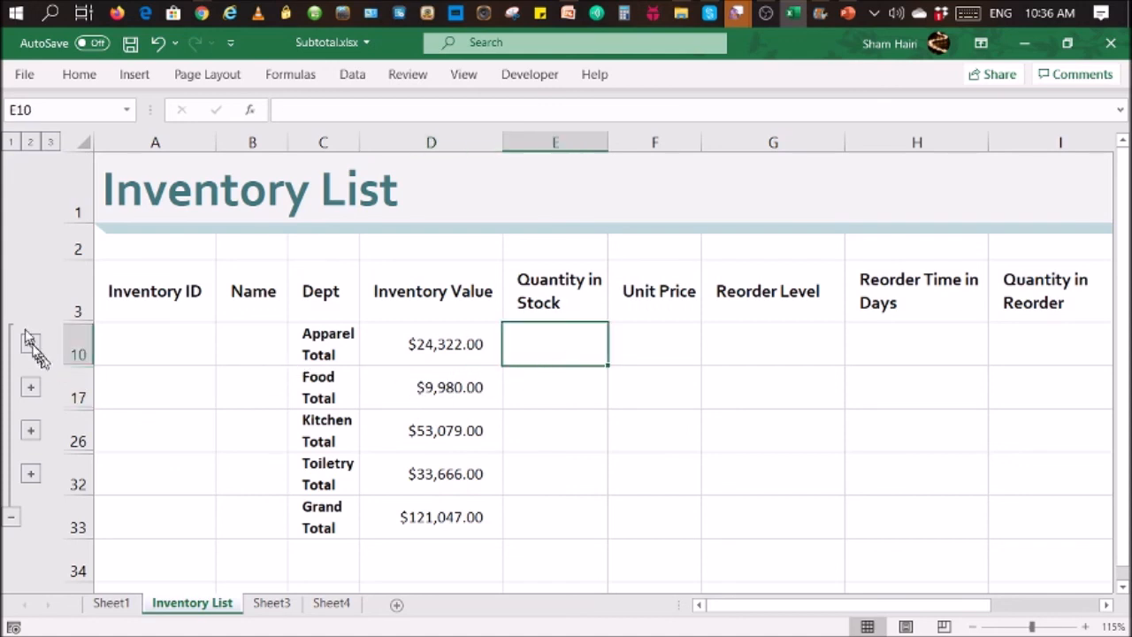
# Expand the outline to level 3 to show all item rows, and select the first Reorder Level value.
pyautogui.click(50, 143)
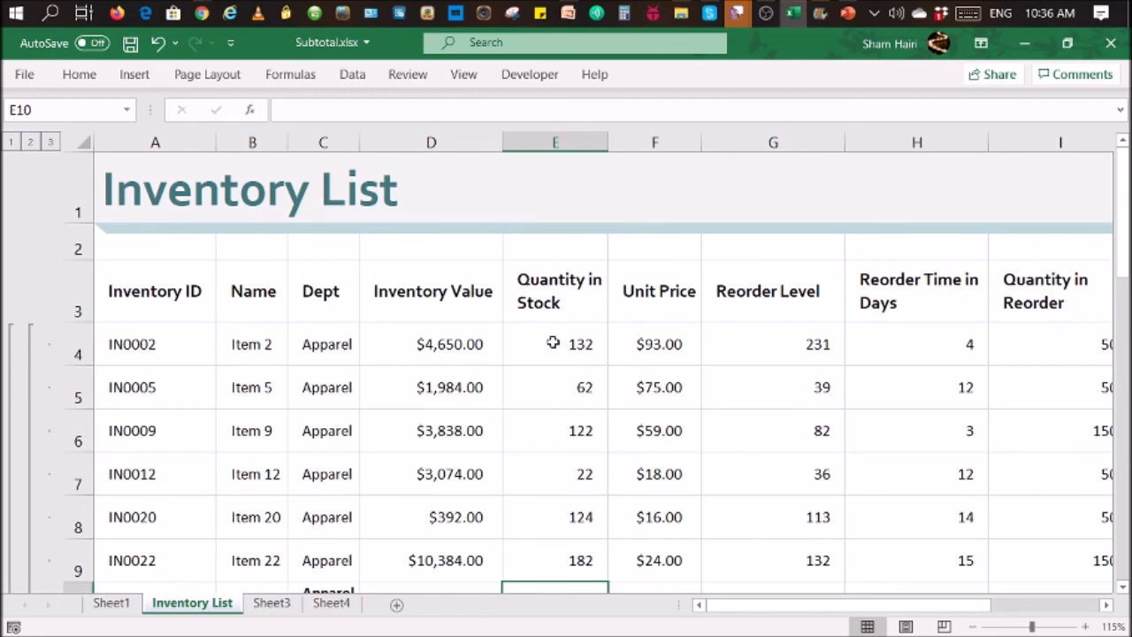
pyautogui.scroll(-1, 553, 342)
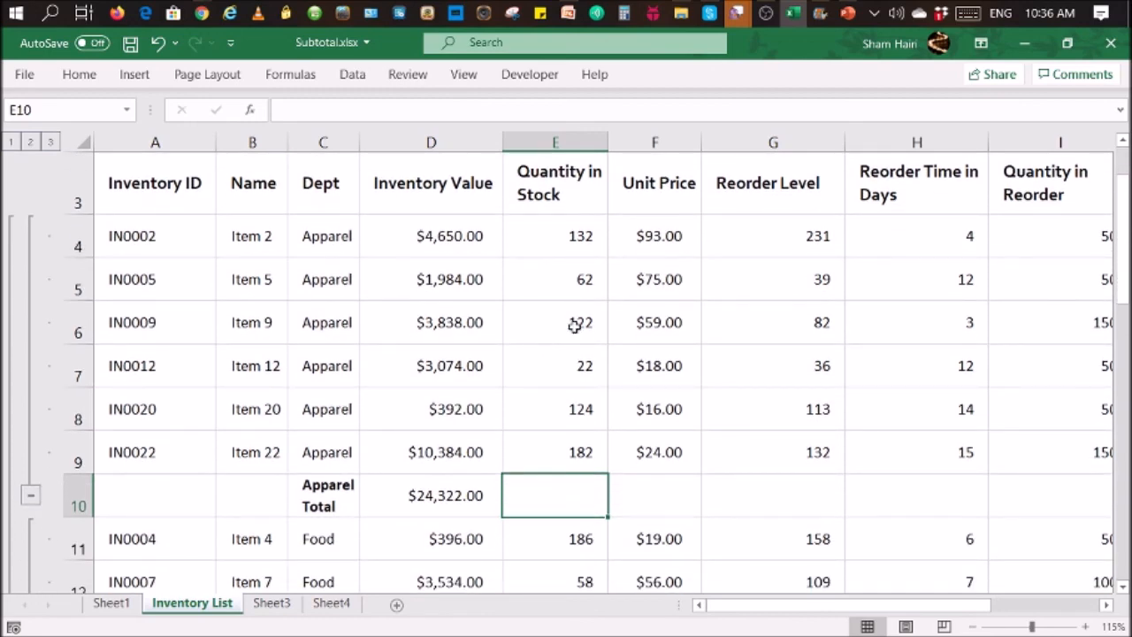
pyautogui.scroll(1, 610, 331)
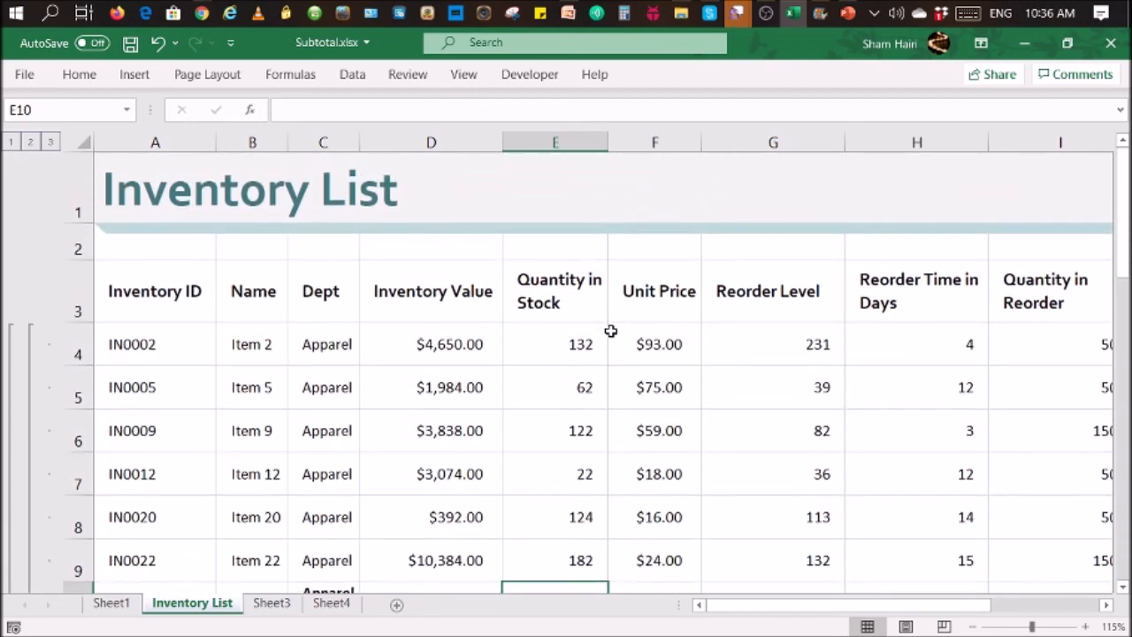
pyautogui.click(772, 344)
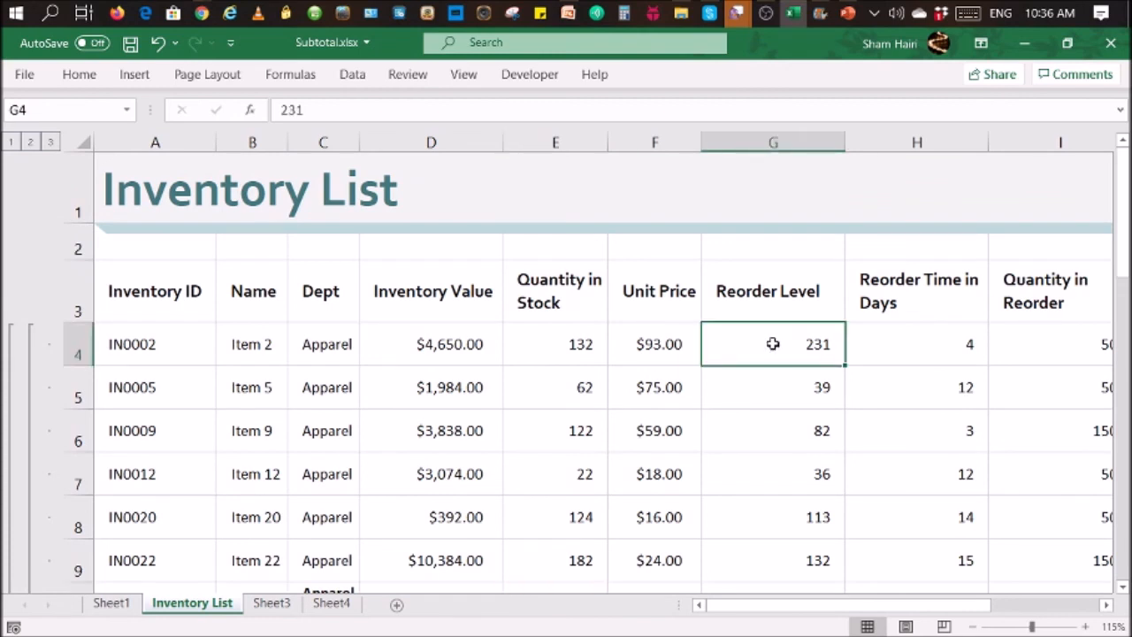